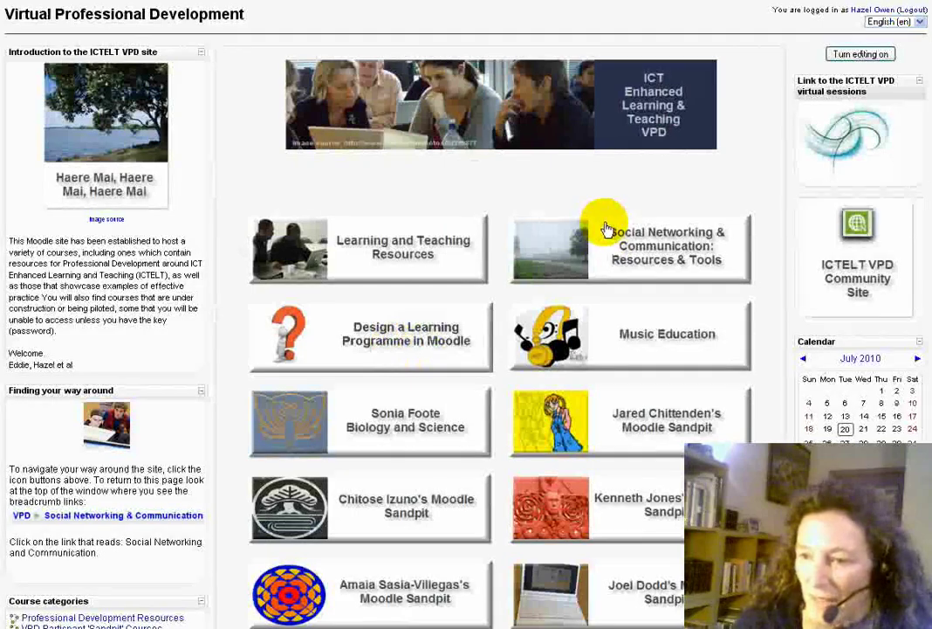
Step: Open the Social Networking & Communication: Resources & Tools course and turn editing on
{"action": "left_click", "coordinate": [613, 242]}
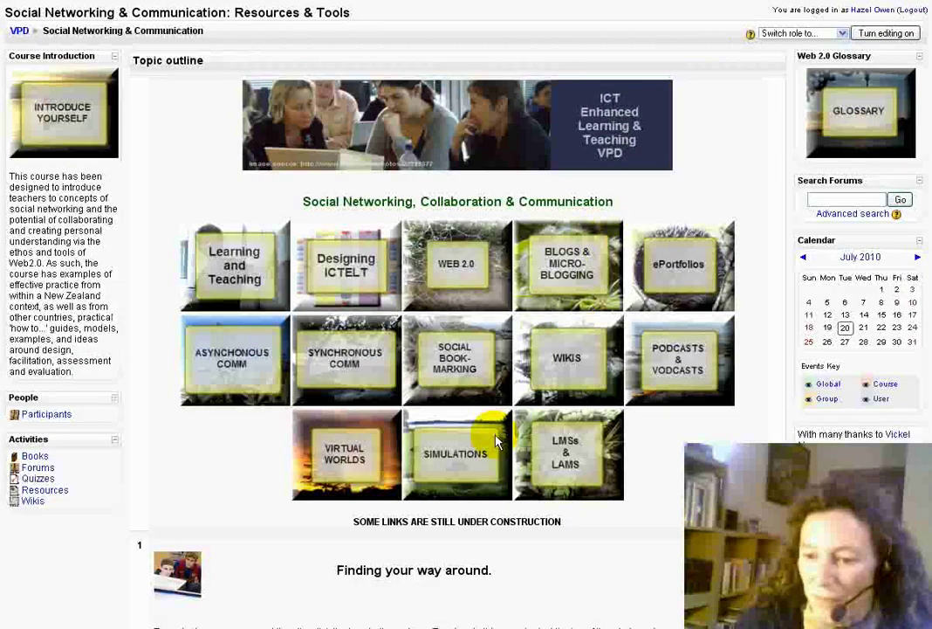
{"action": "scroll", "coordinate": [463, 451], "scroll_direction": "down", "scroll_amount": 5}
{"action": "scroll", "coordinate": [462, 451], "scroll_direction": "up", "scroll_amount": 5}
{"action": "left_click", "coordinate": [891, 35]}
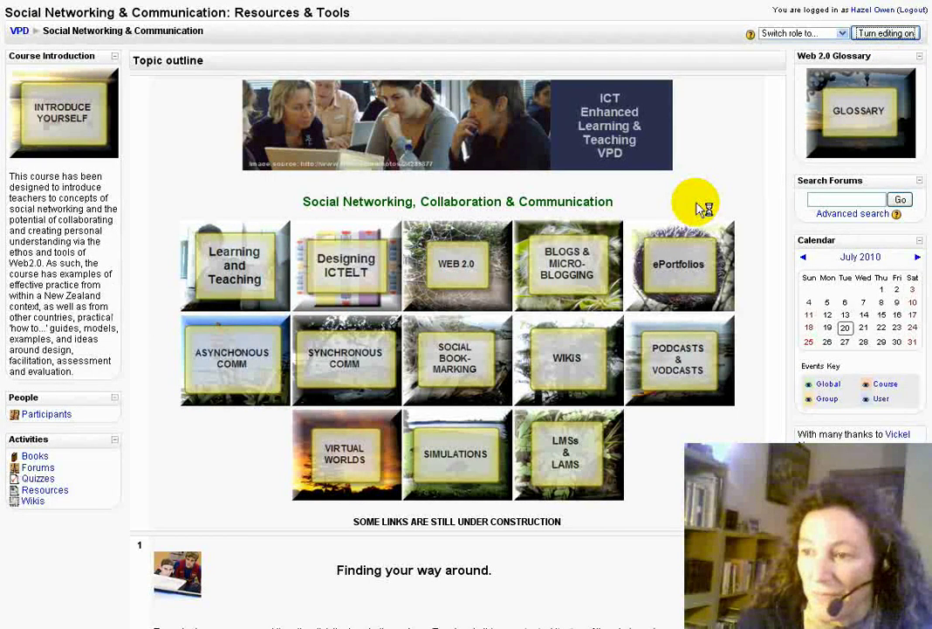
Step: Add a Book resource to topic 1 named "Test swf" with the summary "Test .sf embedding", then save and display it
{"action": "scroll", "coordinate": [589, 524], "scroll_direction": "down", "scroll_amount": 8}
{"action": "left_click", "coordinate": [609, 516]}
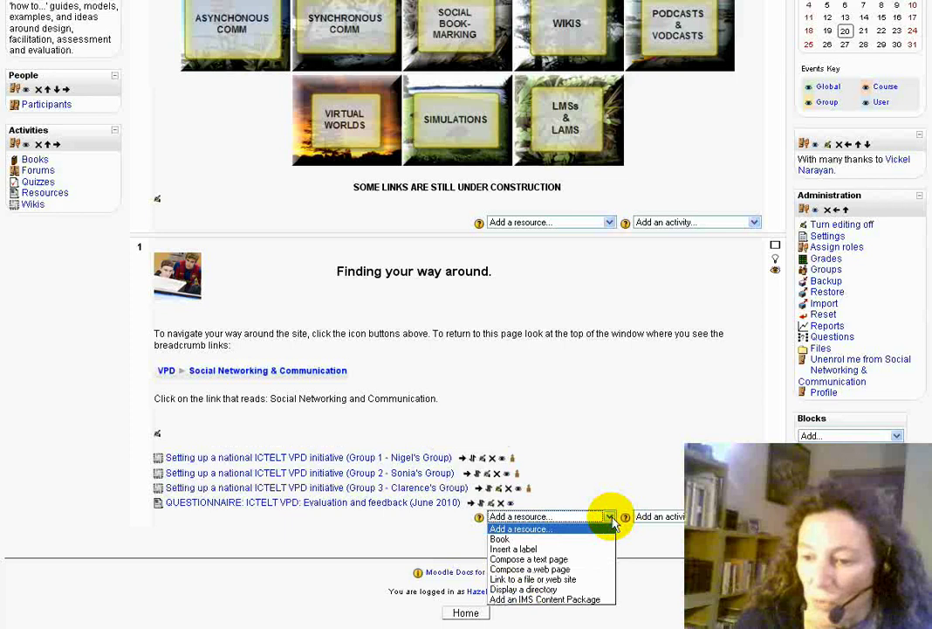
{"action": "left_click", "coordinate": [595, 538]}
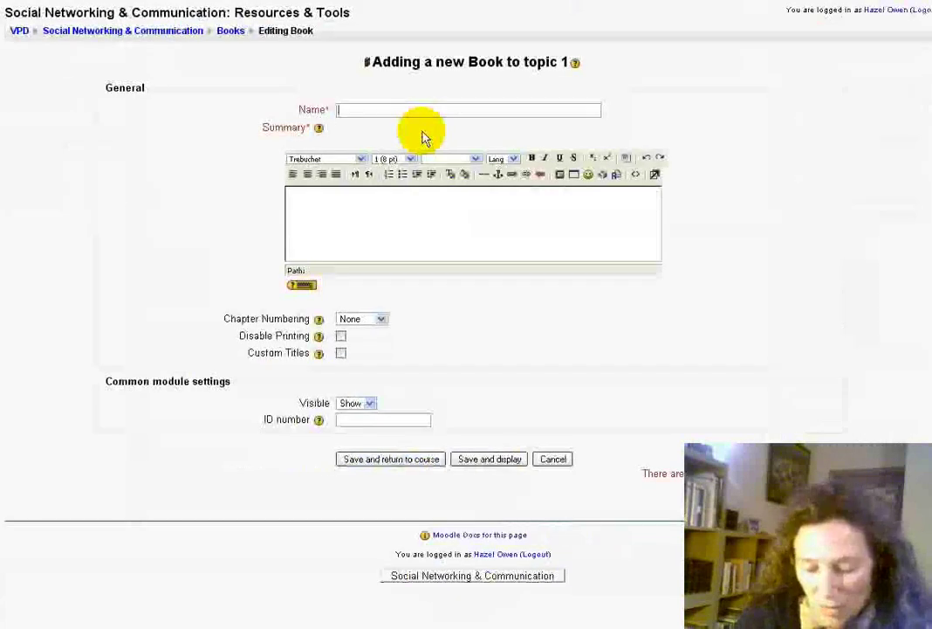
{"action": "type", "text": "Test swf"}
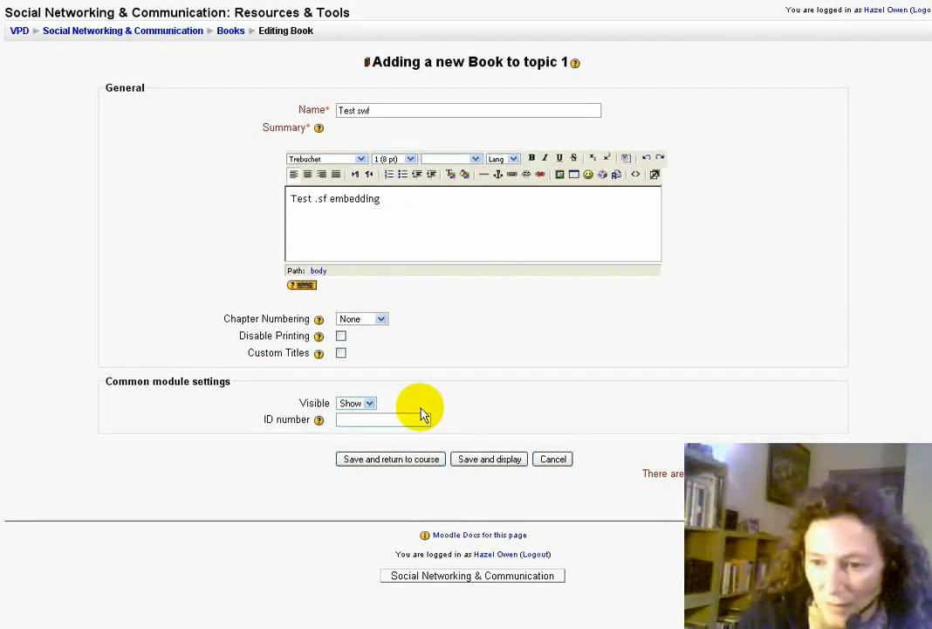
{"action": "left_click", "coordinate": [485, 459]}
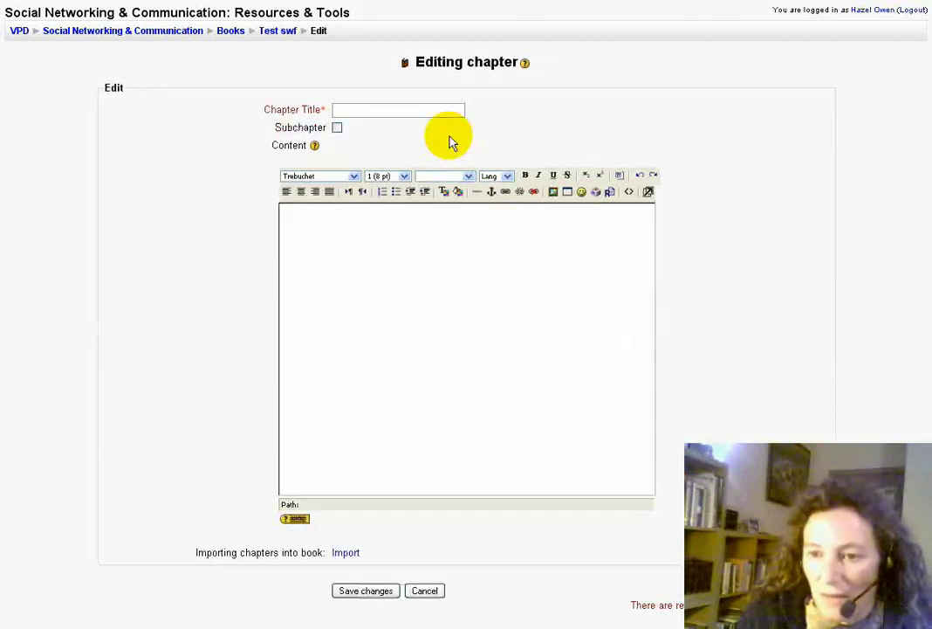
Step: Title the chapter "Excel in a nutshell" and replace its content's HTML source with the copied SWF Shockwave-Flash embed code
{"action": "left_click", "coordinate": [429, 114]}
{"action": "type", "text": "Excel in a nutshell"}
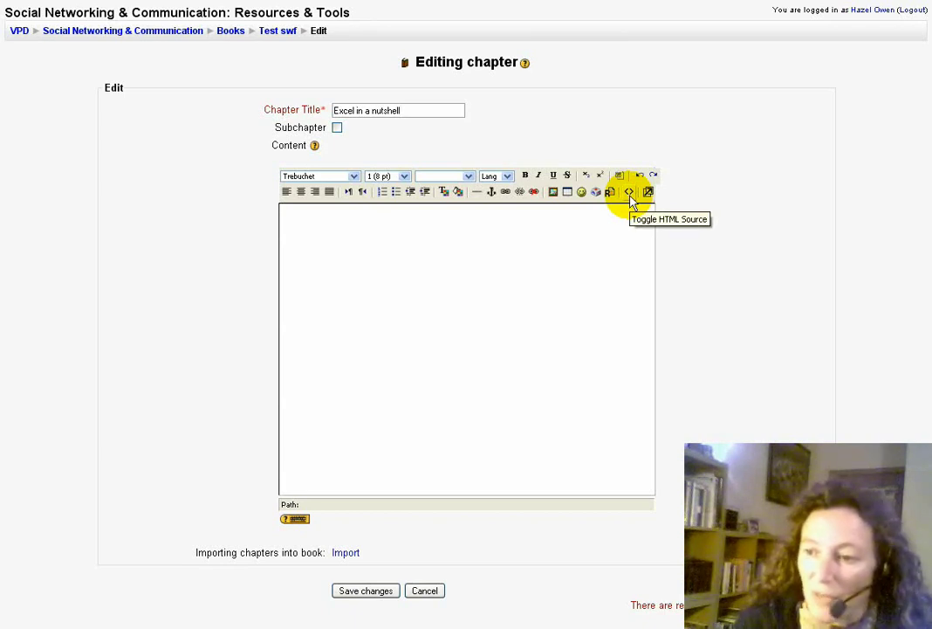
{"action": "left_click", "coordinate": [628, 192]}
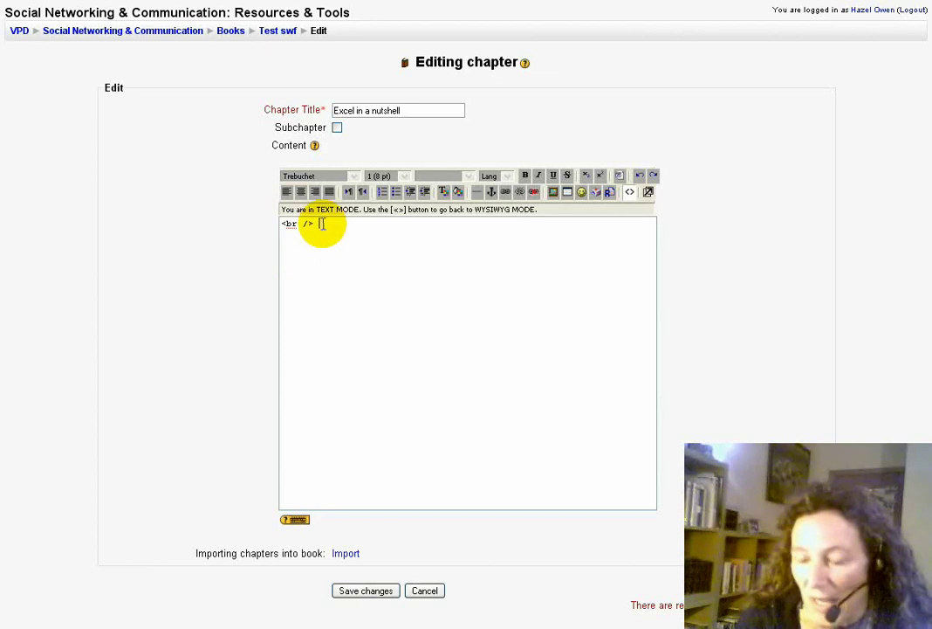
{"action": "left_click_drag", "start_coordinate": [333, 223], "coordinate": [260, 232]}
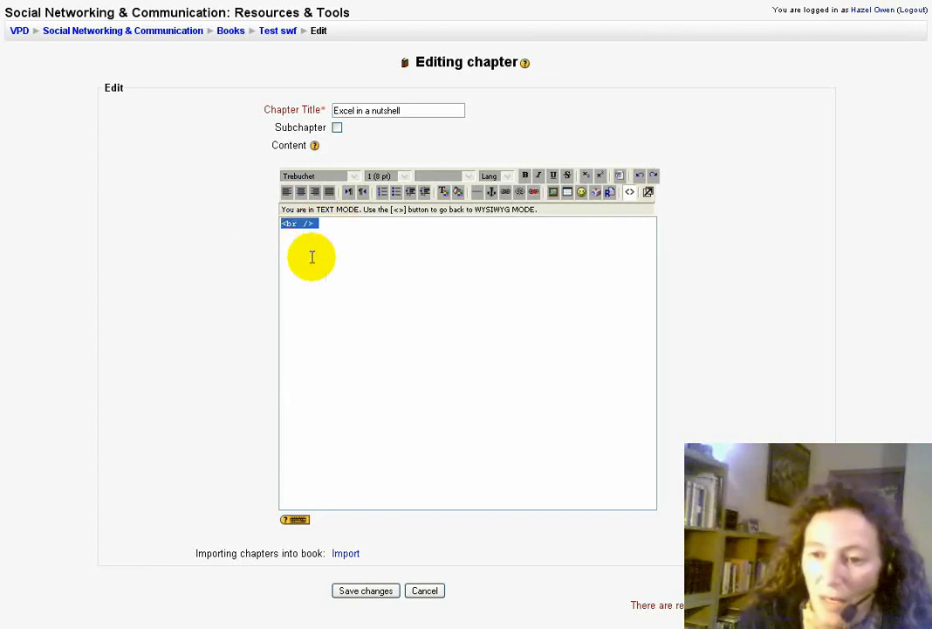
{"action": "key", "text": "Delete"}
{"action": "right_click", "coordinate": [299, 229]}
{"action": "left_click", "coordinate": [323, 296]}
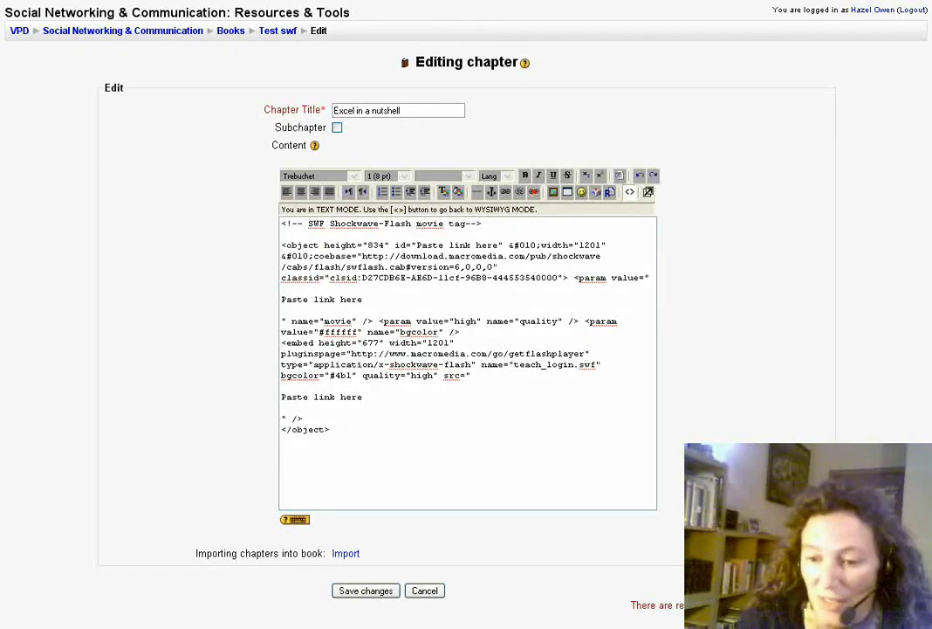
Step: Check the embedding instructions and locate the three "Paste link here" placeholders in the chapter's embed code
{"action": "key", "text": "alt+Tab"}
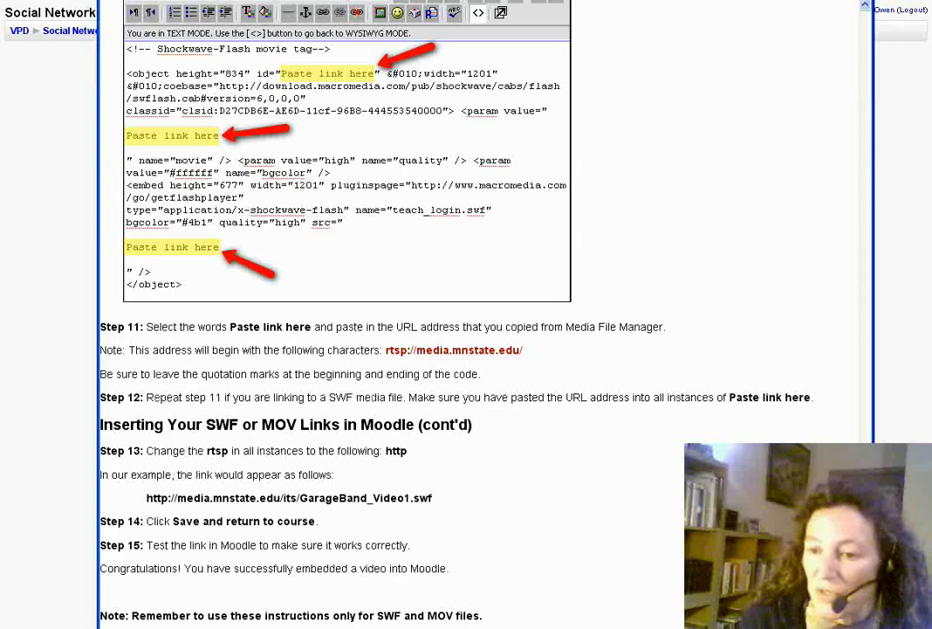
{"action": "key", "text": "alt+Tab"}
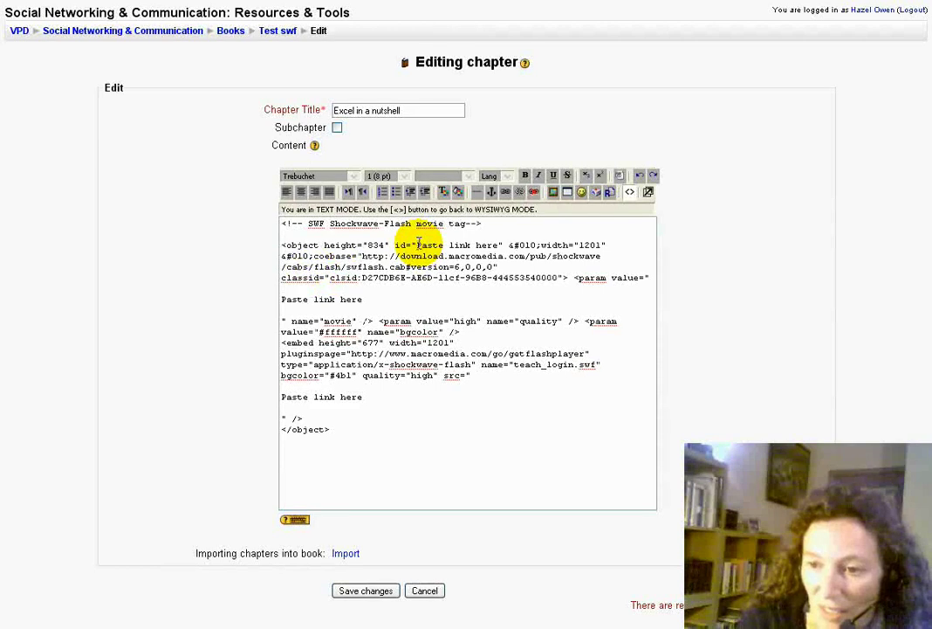
{"action": "left_click_drag", "start_coordinate": [418, 245], "coordinate": [499, 246]}
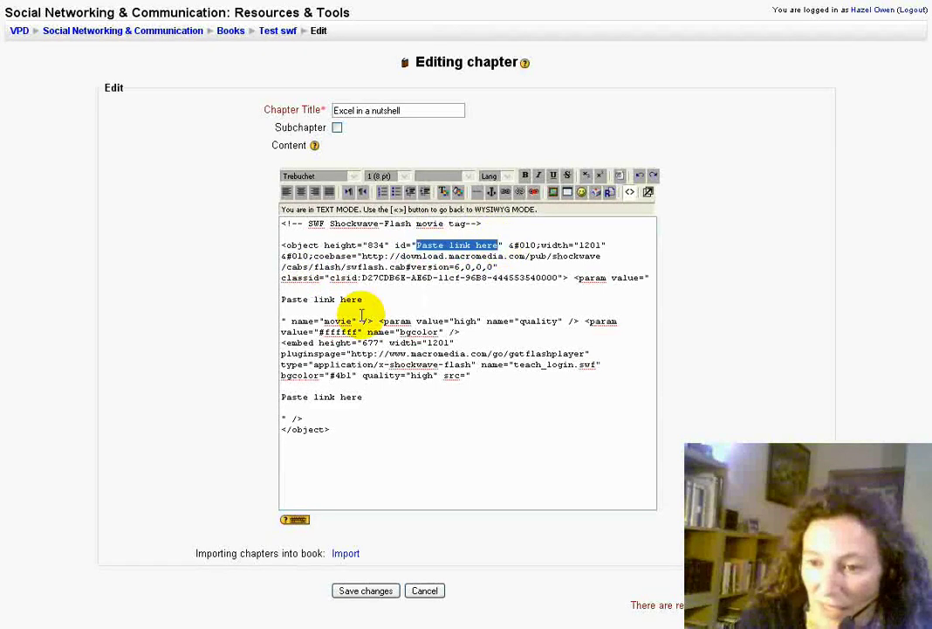
{"action": "left_click_drag", "start_coordinate": [365, 299], "coordinate": [279, 299]}
{"action": "left_click", "coordinate": [373, 397]}
{"action": "left_click_drag", "start_coordinate": [374, 397], "coordinate": [267, 388]}
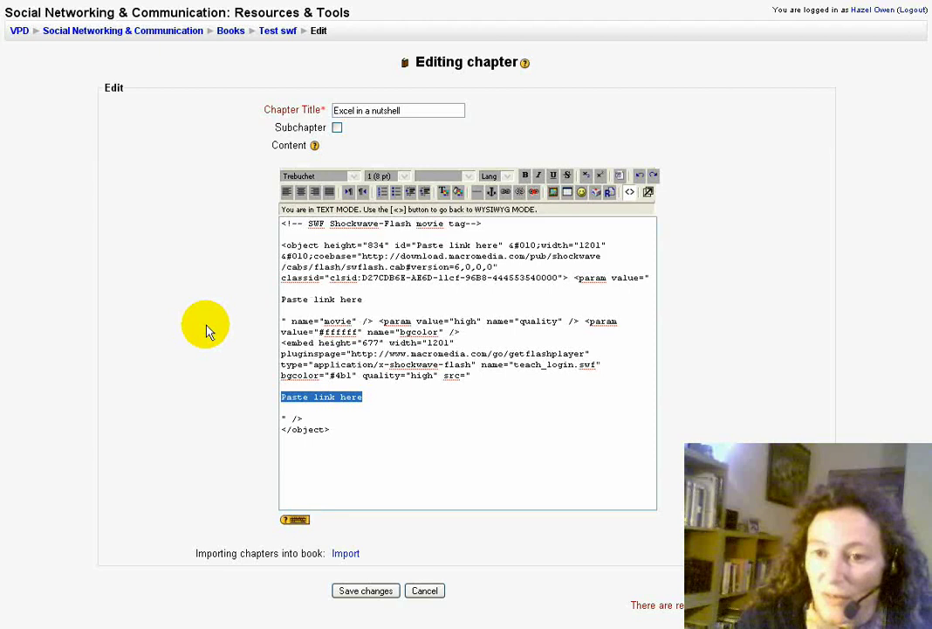
Step: Open the Social Networking & Communication course in a new tab and go to the swf folder in its files
{"action": "right_click", "coordinate": [172, 35]}
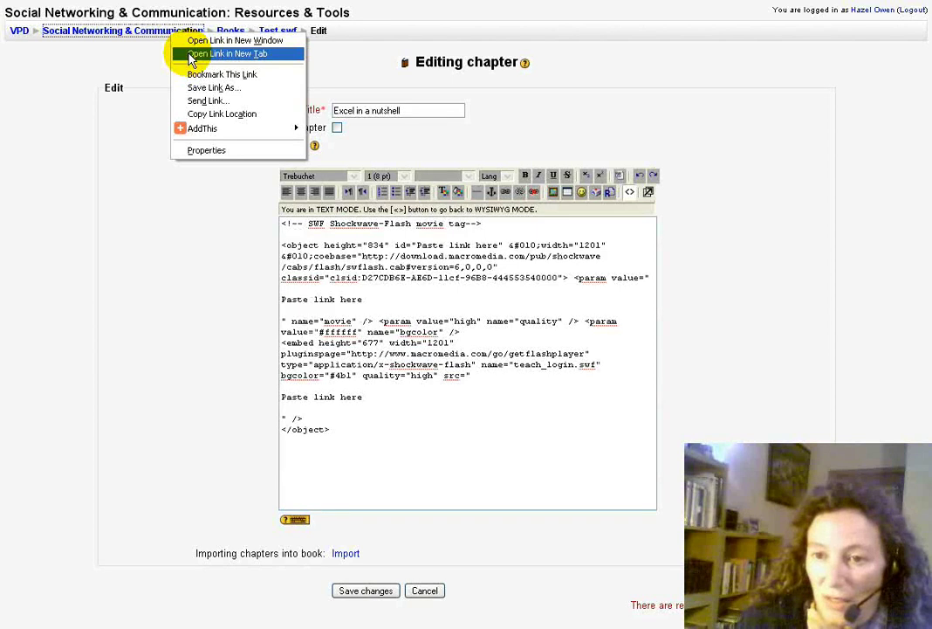
{"action": "left_click", "coordinate": [190, 55]}
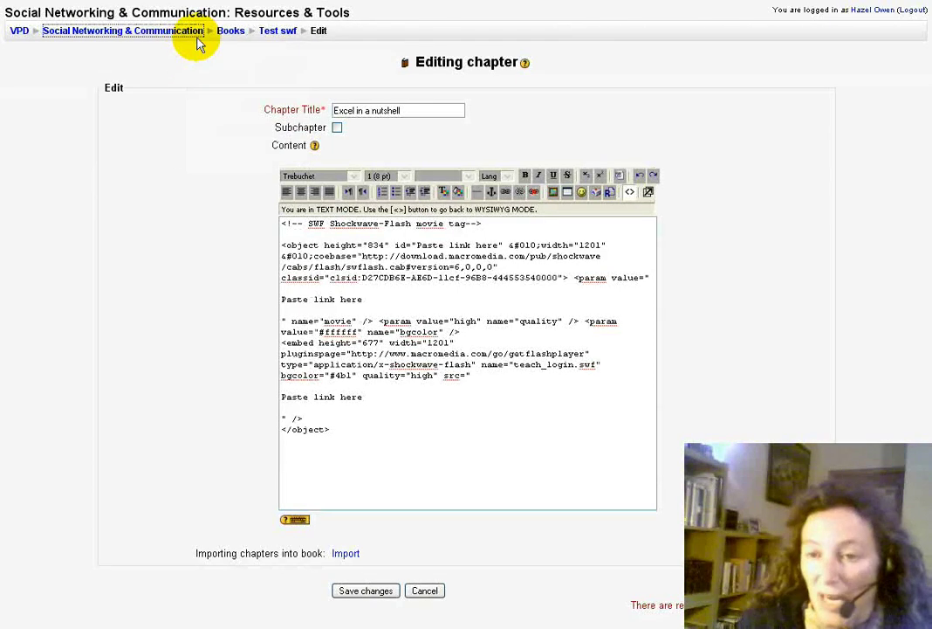
{"action": "key", "text": "ctrl+Tab"}
{"action": "scroll", "coordinate": [458, 349], "scroll_direction": "down", "scroll_amount": 4}
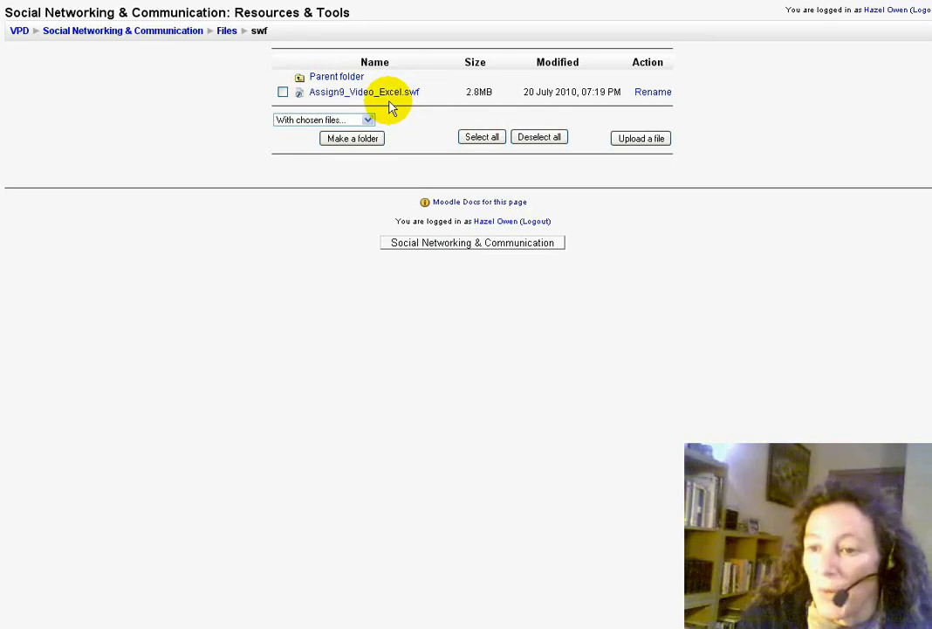
{"action": "left_click", "coordinate": [655, 142]}
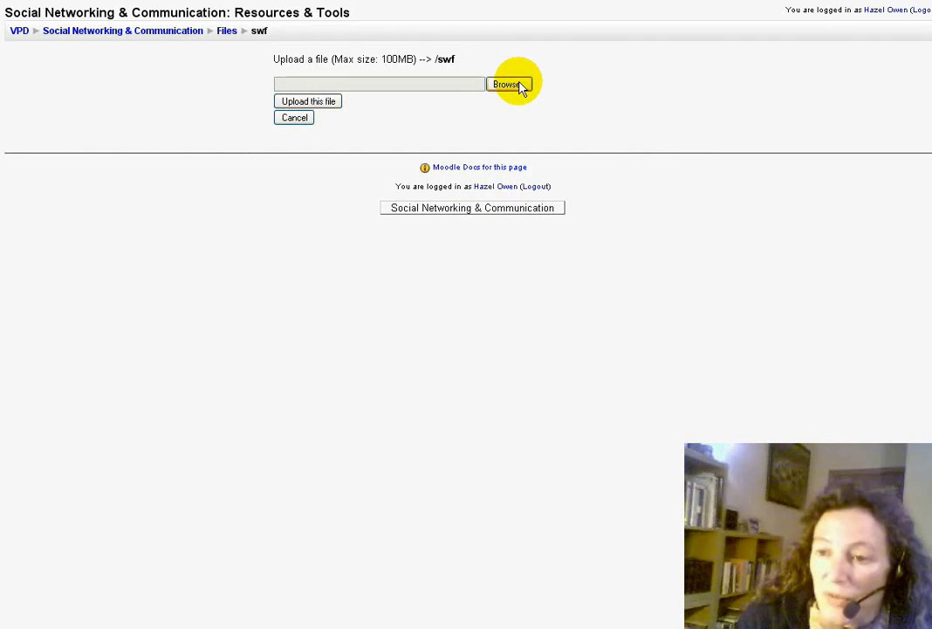
{"action": "left_click", "coordinate": [518, 85]}
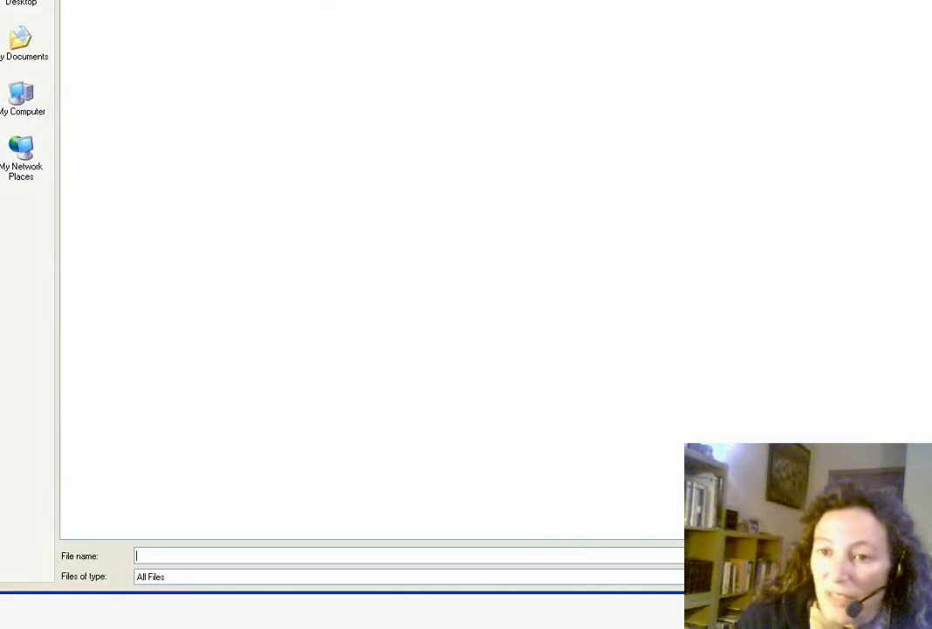
{"action": "key", "text": "Escape"}
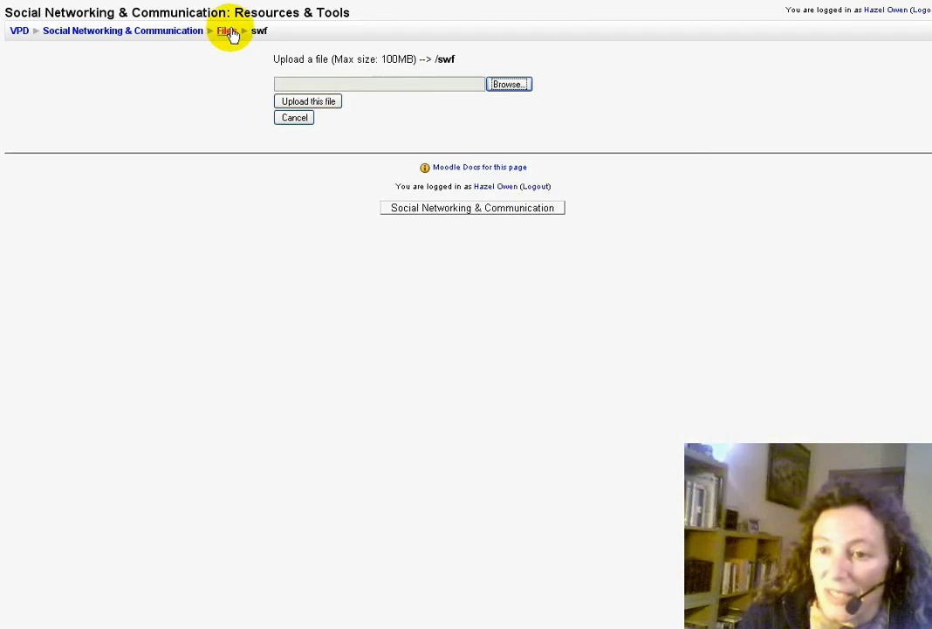
Step: Open Assign9_Video_Excel.swf from the course's swf folder, copy its web address and close the preview
{"action": "left_click", "coordinate": [228, 32]}
{"action": "left_click", "coordinate": [321, 129]}
{"action": "left_click", "coordinate": [356, 96]}
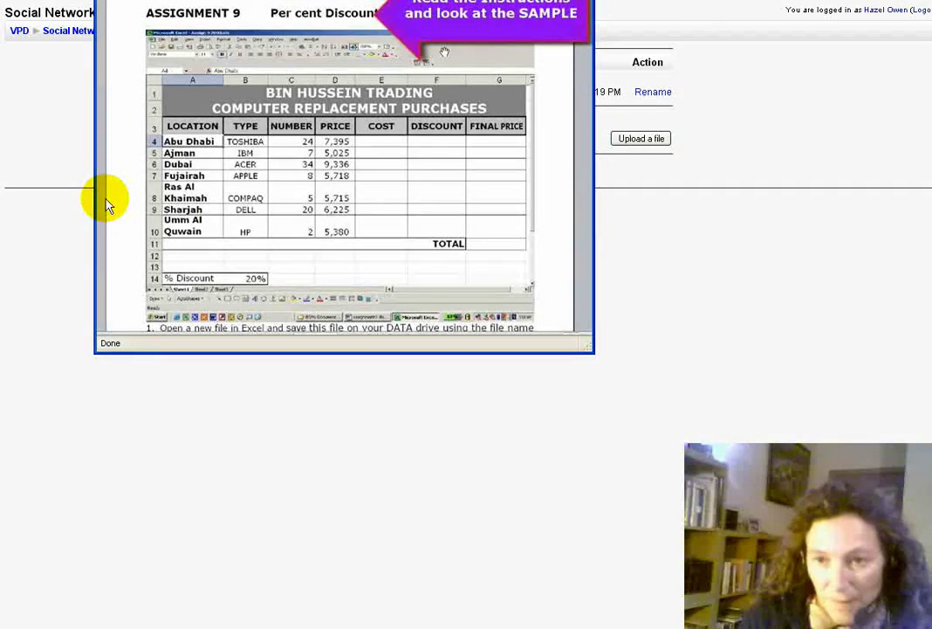
{"action": "right_click", "coordinate": [223, 2]}
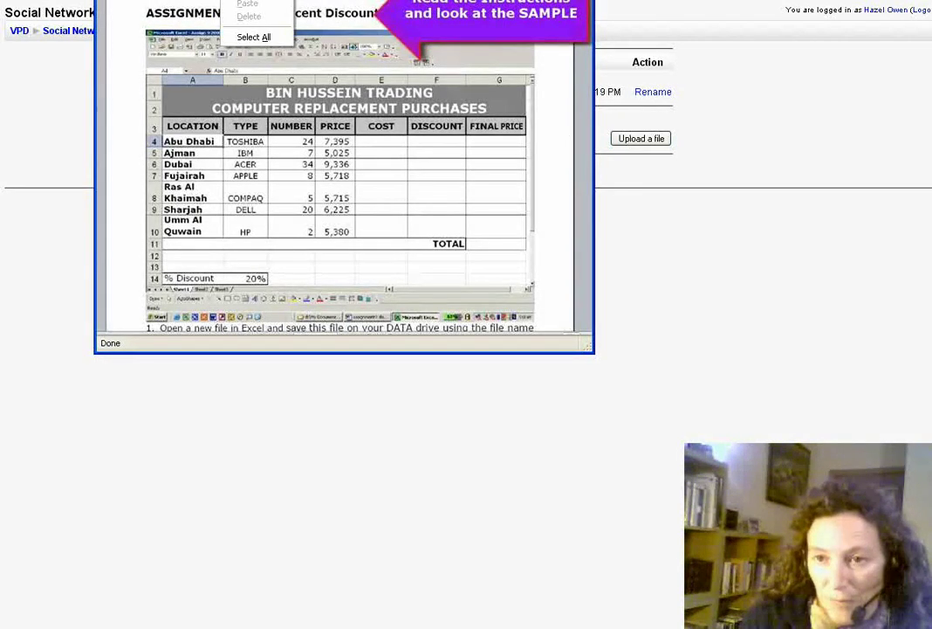
{"action": "key", "text": "Escape"}
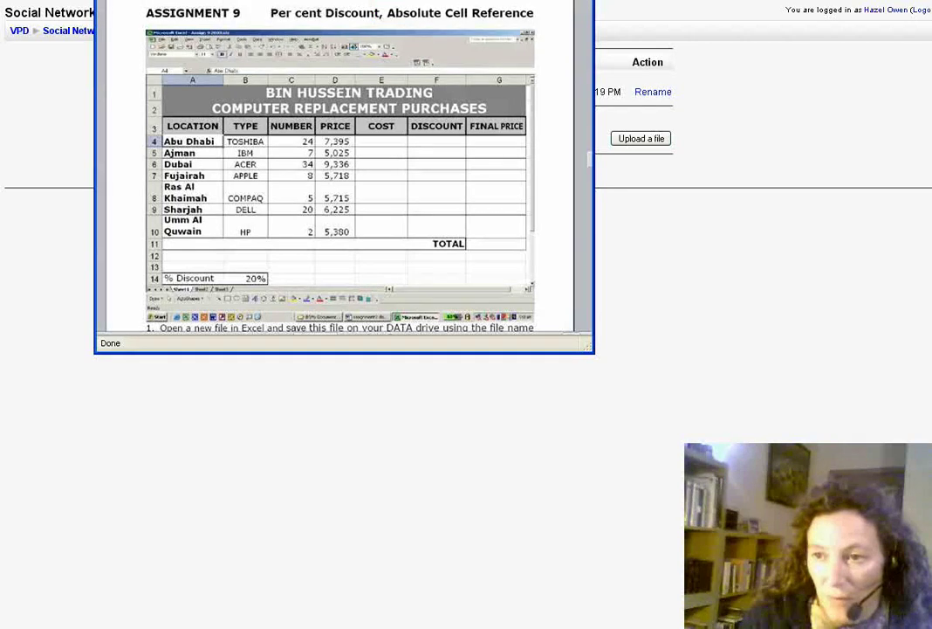
{"action": "key", "text": "ctrl+w"}
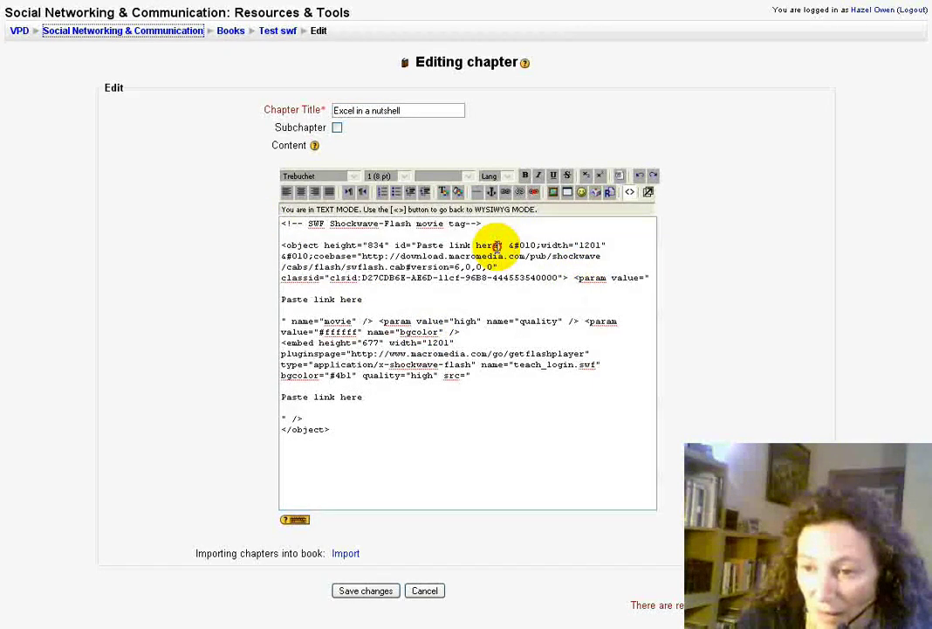
{"action": "left_click_drag", "start_coordinate": [500, 245], "coordinate": [417, 246]}
{"action": "right_click", "coordinate": [437, 250]}
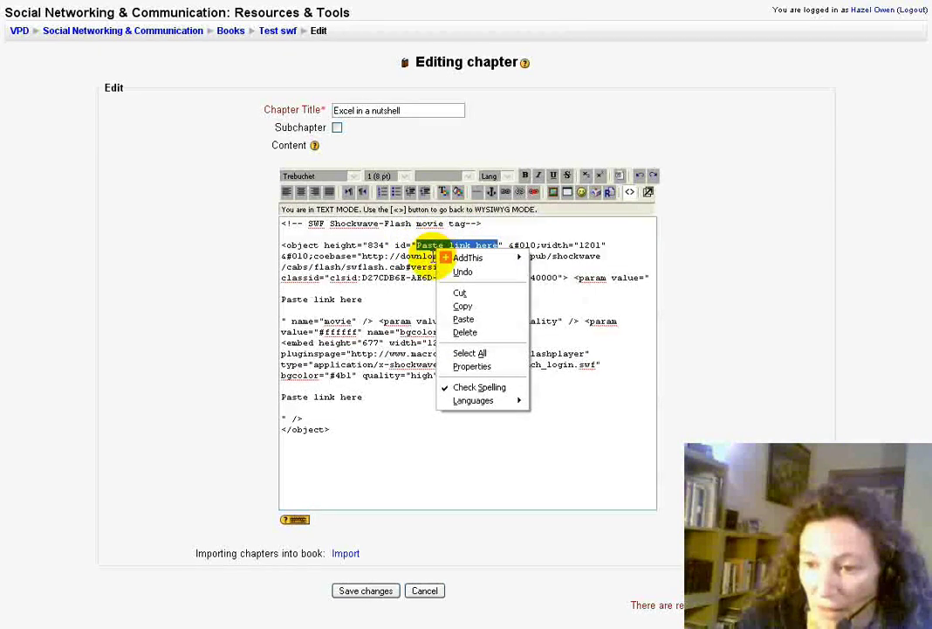
{"action": "left_click", "coordinate": [464, 319]}
{"action": "left_click_drag", "start_coordinate": [393, 309], "coordinate": [277, 309]}
{"action": "right_click", "coordinate": [320, 310]}
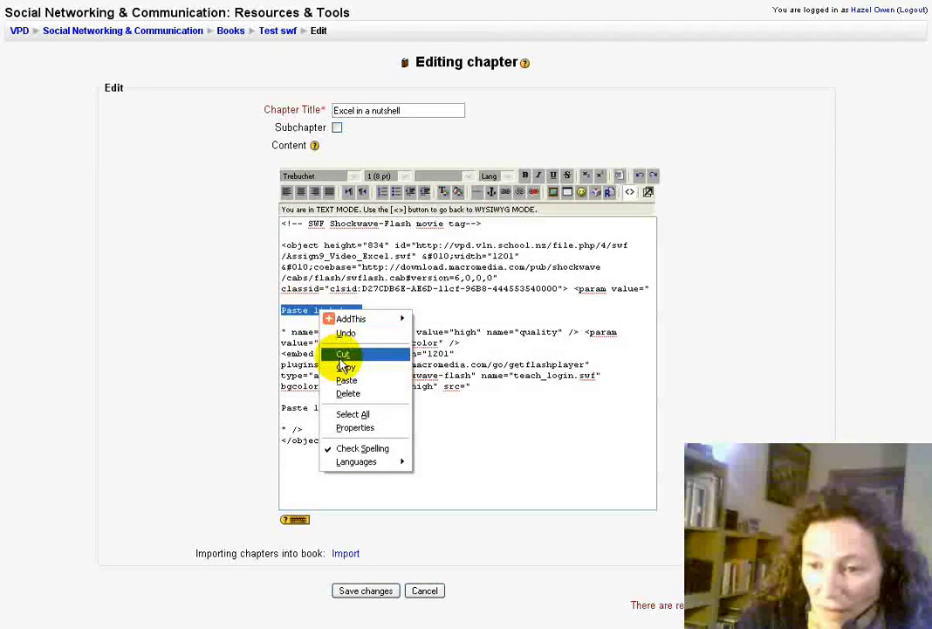
{"action": "left_click", "coordinate": [346, 382]}
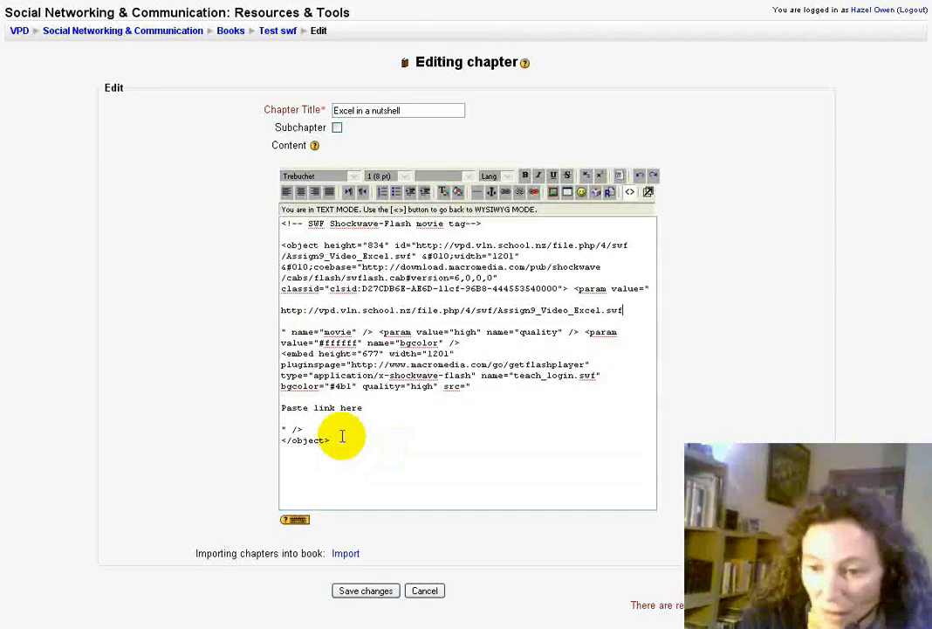
{"action": "left_click_drag", "start_coordinate": [363, 408], "coordinate": [277, 408]}
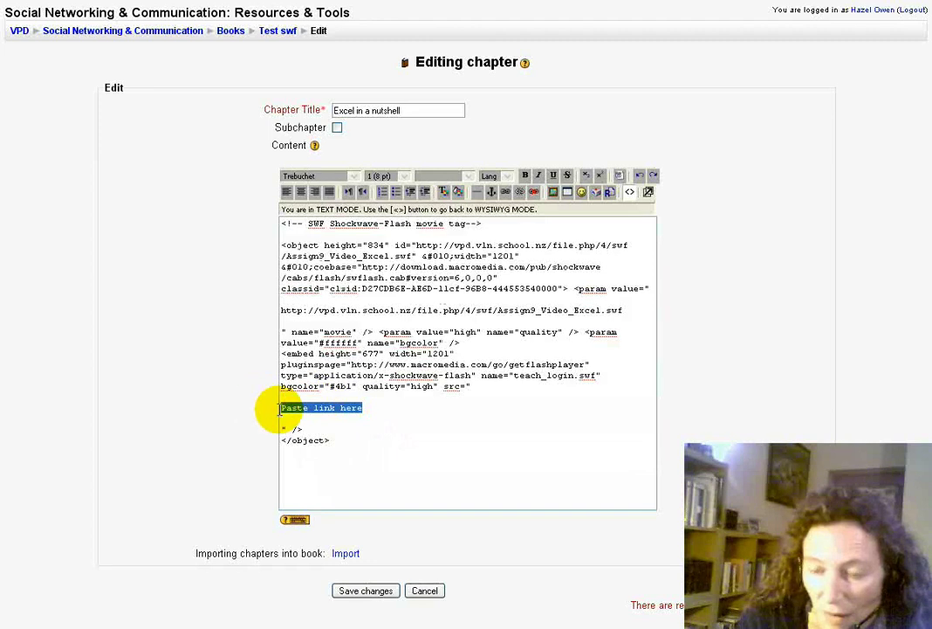
{"action": "right_click", "coordinate": [334, 416]}
{"action": "left_click", "coordinate": [353, 484]}
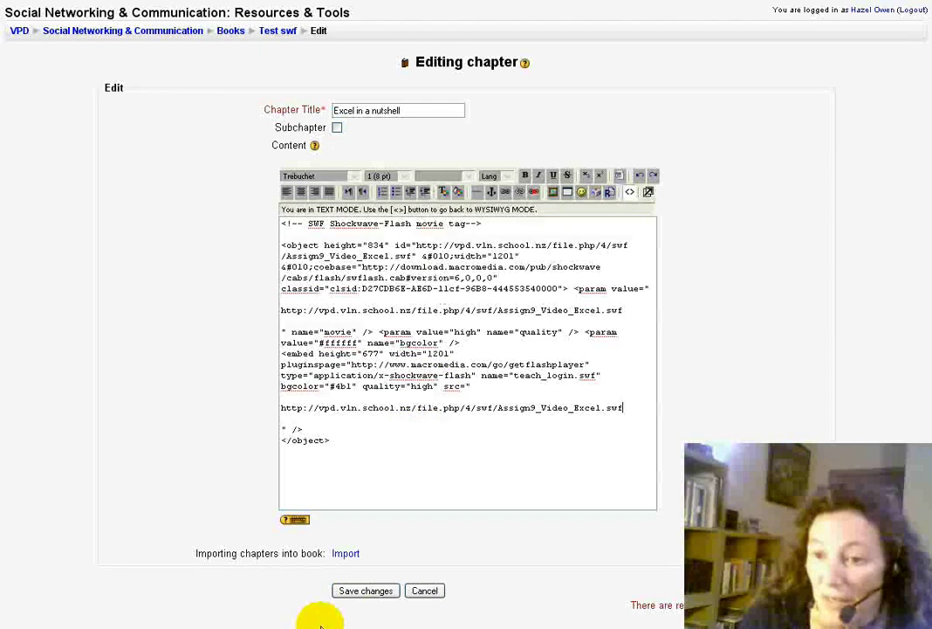
Step: Save the chapter and return to the topic 1 resources on the Social Networking & Communication course page
{"action": "left_click", "coordinate": [362, 591]}
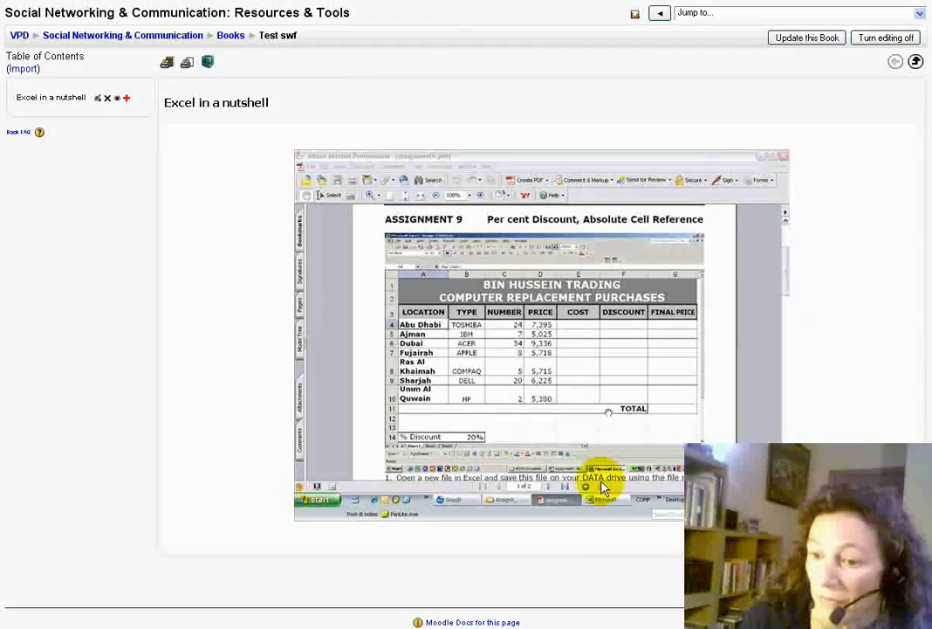
{"action": "left_click", "coordinate": [174, 36]}
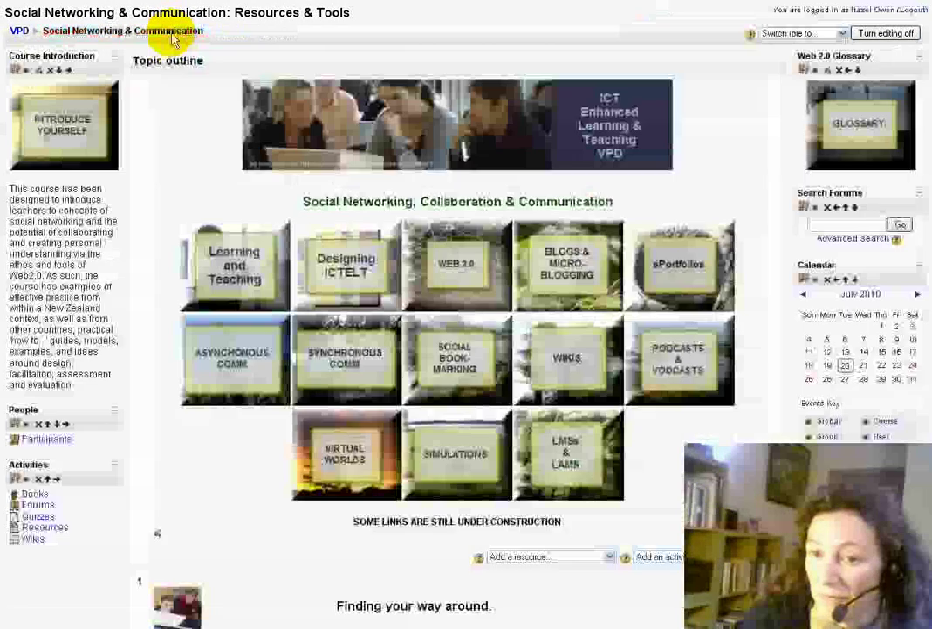
{"action": "scroll", "coordinate": [210, 511], "scroll_direction": "down", "scroll_amount": 4}
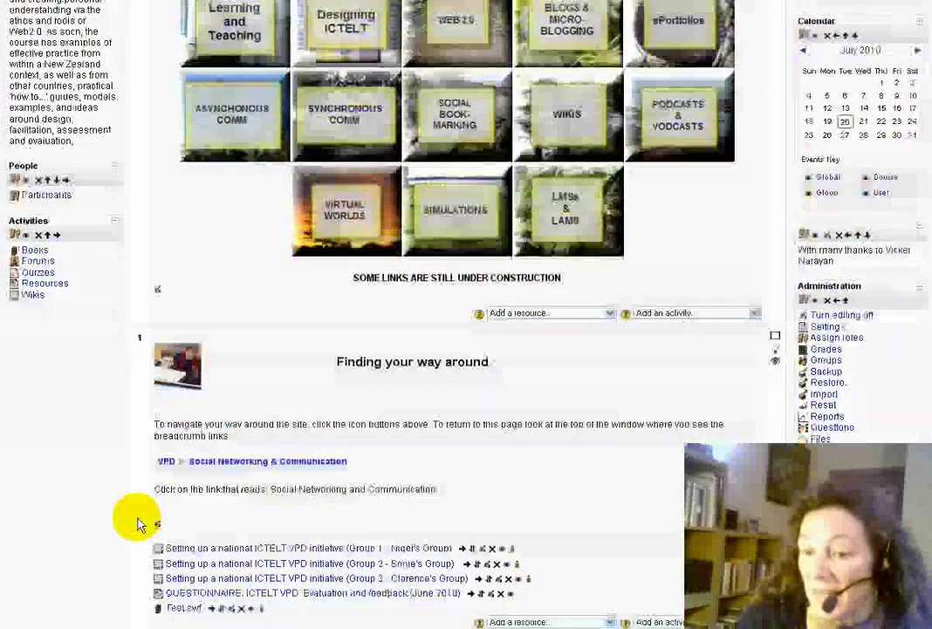